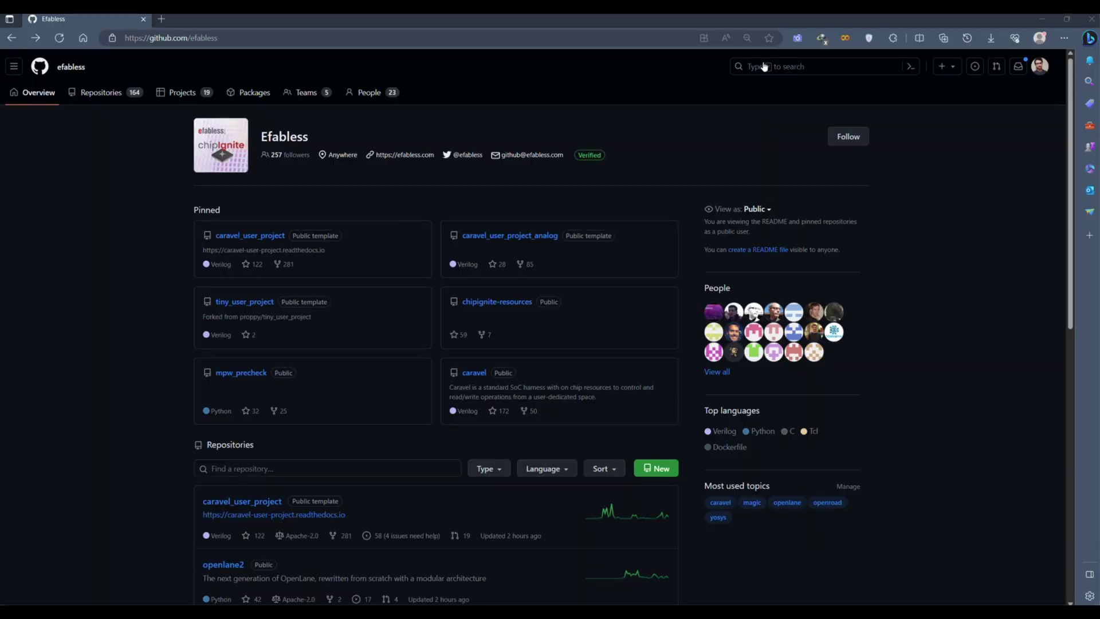
Search all of GitHub for OpenLane and open the The-OpenROAD-Project/OpenLane repository.
{"action": "left_click", "coordinate": [793, 66]}
{"action": "type", "text": "OpenLane"}
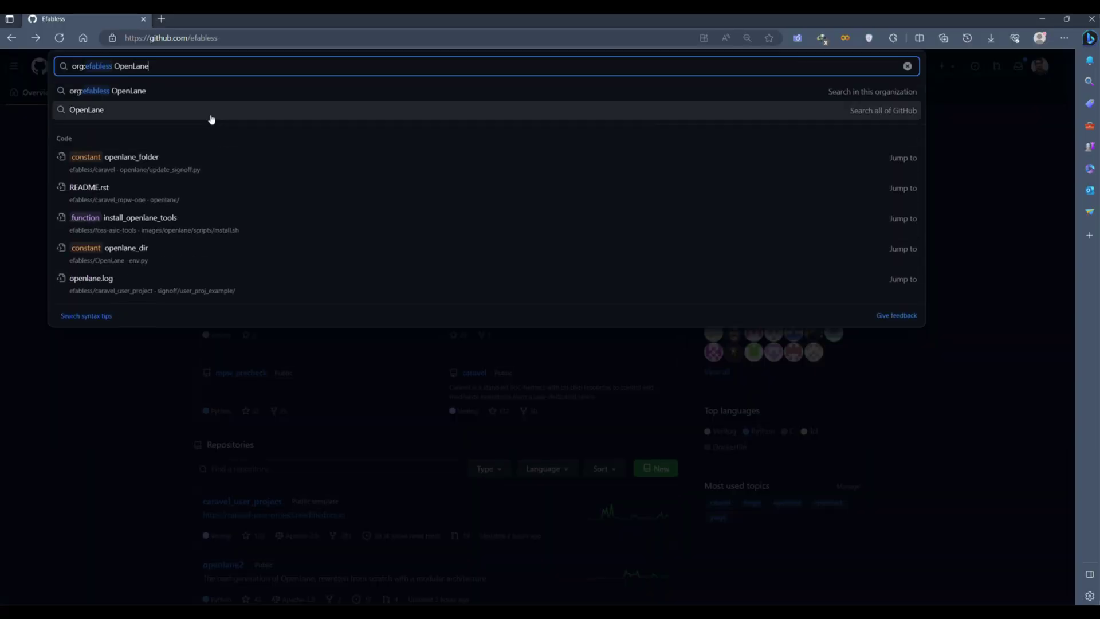
{"action": "left_click", "coordinate": [193, 115]}
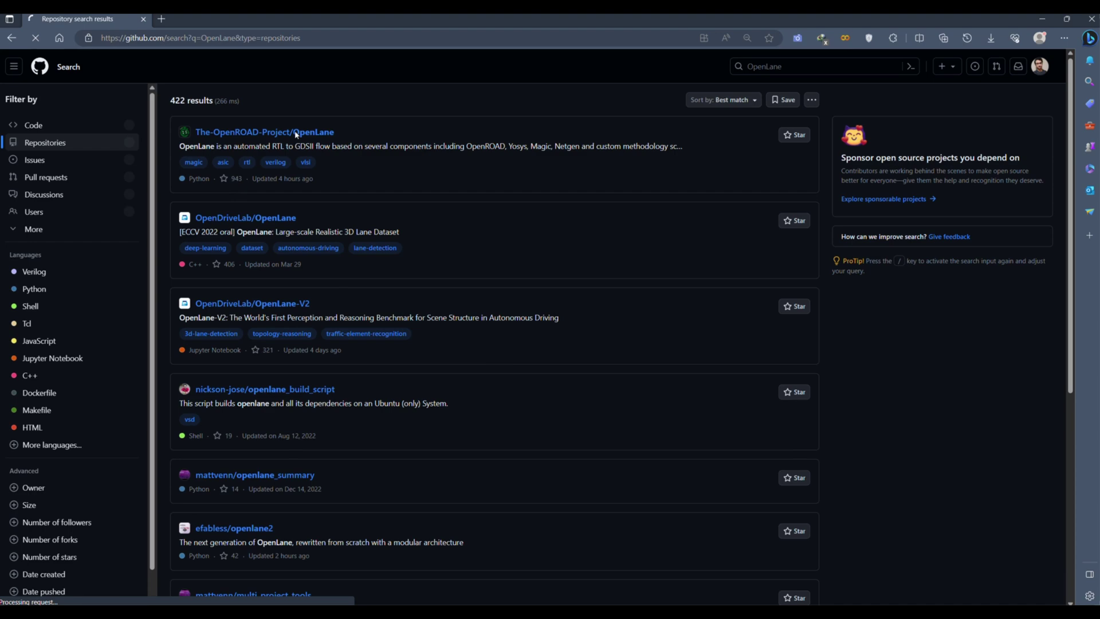
{"action": "left_click", "coordinate": [342, 143]}
Open the OpenLane documentation from the repository and go to the Reference Manual page on viewing layouts graphically.
{"action": "scroll", "coordinate": [305, 287], "scroll_direction": "down", "scroll_amount": 8}
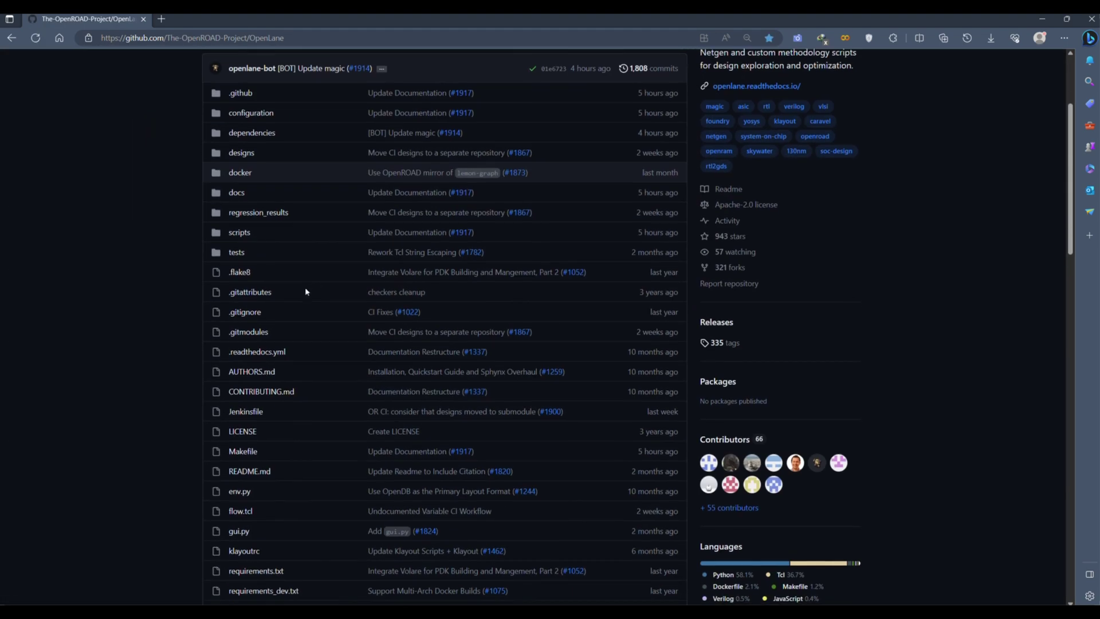
{"action": "left_click", "coordinate": [593, 464]}
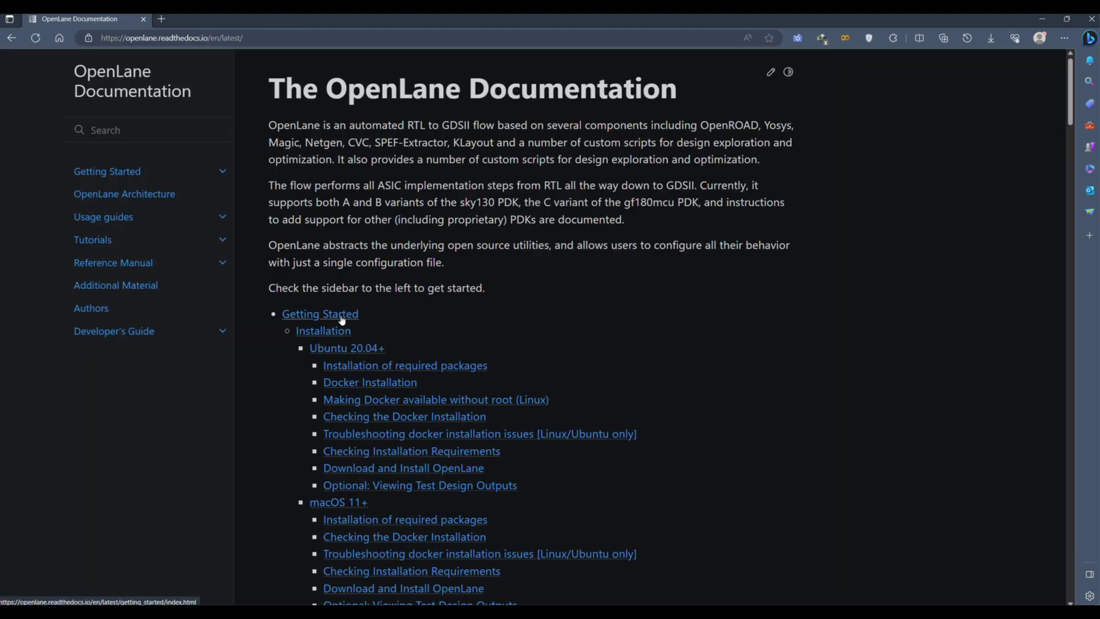
{"action": "left_click", "coordinate": [223, 263]}
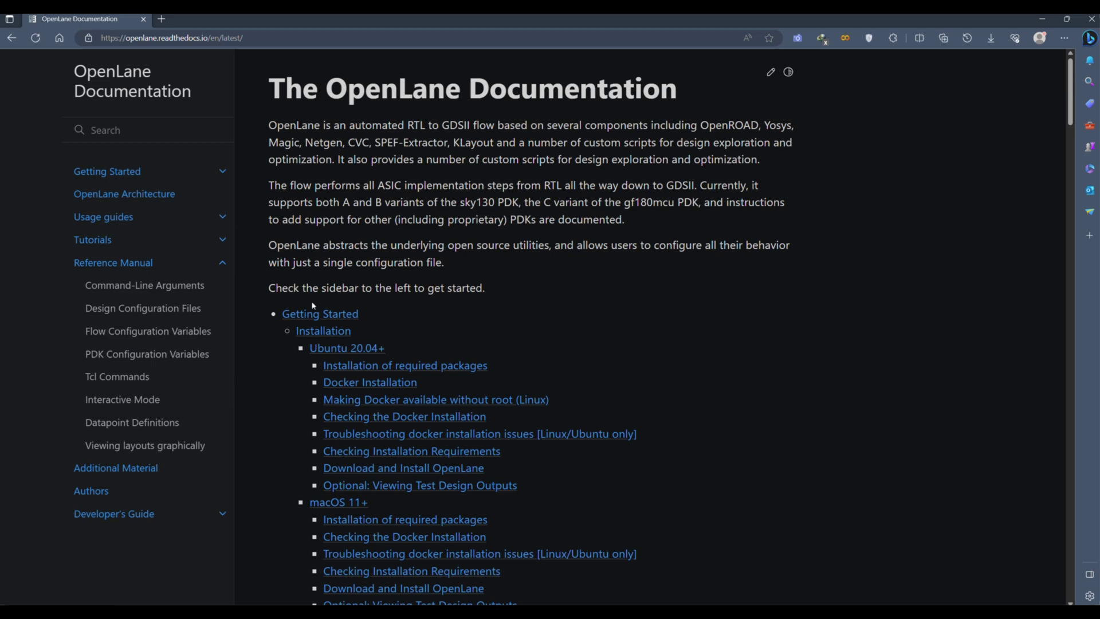
{"action": "left_click", "coordinate": [193, 450]}
{"action": "scroll", "coordinate": [452, 244], "scroll_direction": "down", "scroll_amount": 2}
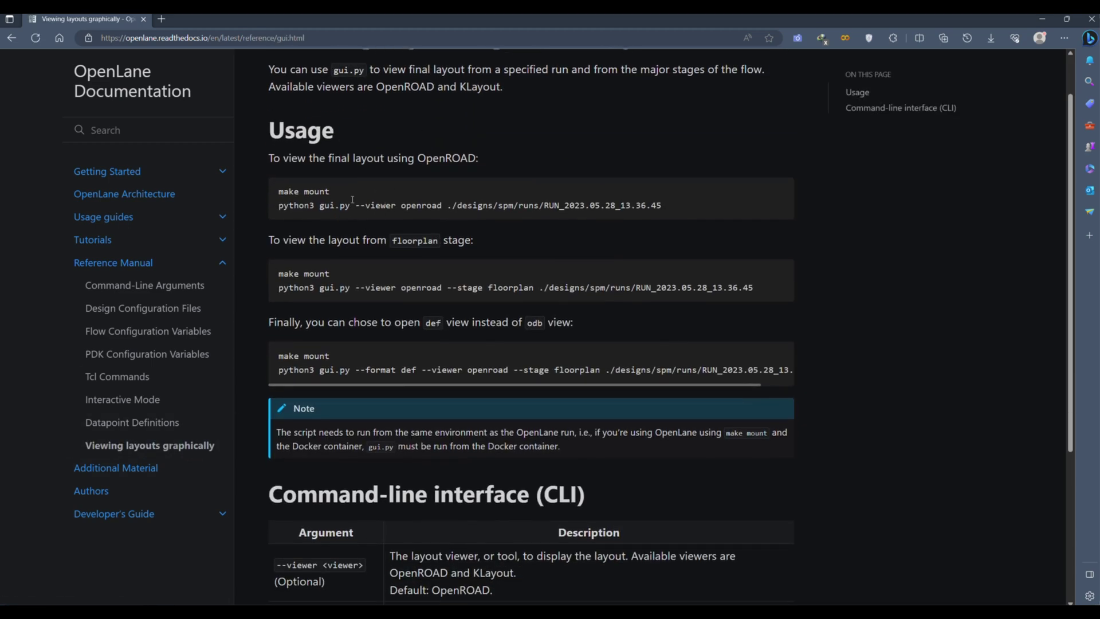
Switch to Visual Studio Code and change the terminal directory to dependencies/openlane_src.
{"action": "left_click", "coordinate": [470, 611]}
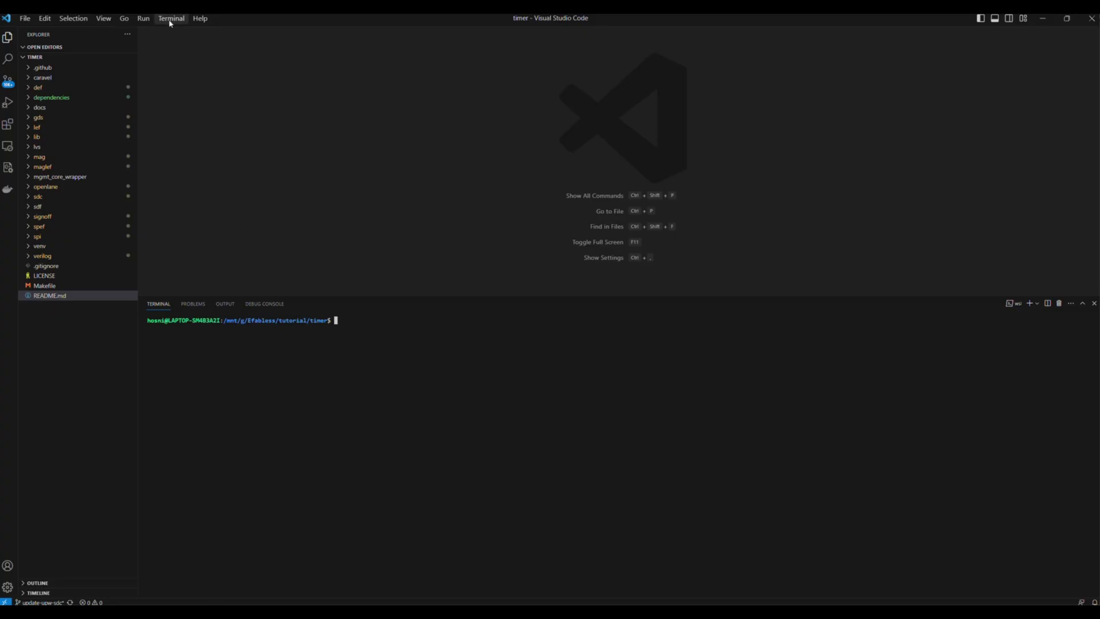
{"action": "left_click", "coordinate": [171, 18]}
{"action": "left_click", "coordinate": [456, 345]}
{"action": "type", "text": "cd depen"}
{"action": "key", "text": "Tab"}
{"action": "type", "text": "o"}
{"action": "key", "text": "Tab"}
{"action": "key", "text": "Return"}
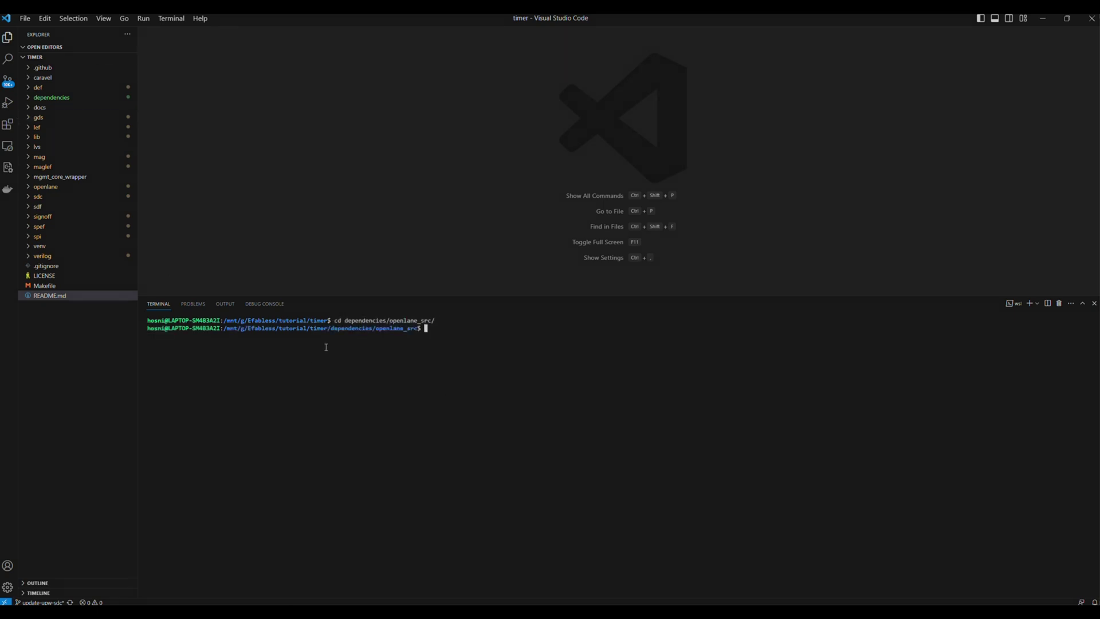
Look up the mount command in the documentation and run make mount in the Visual Studio Code terminal.
{"action": "key", "text": "alt+Tab"}
{"action": "left_click_drag", "start_coordinate": [331, 192], "coordinate": [276, 196]}
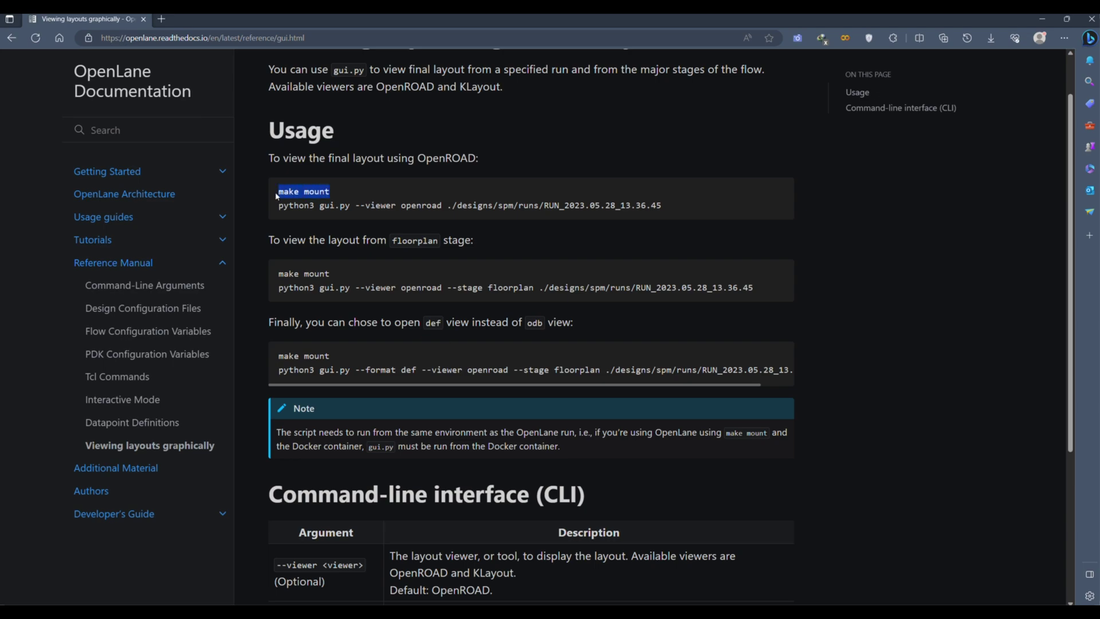
{"action": "key", "text": "alt+Tab"}
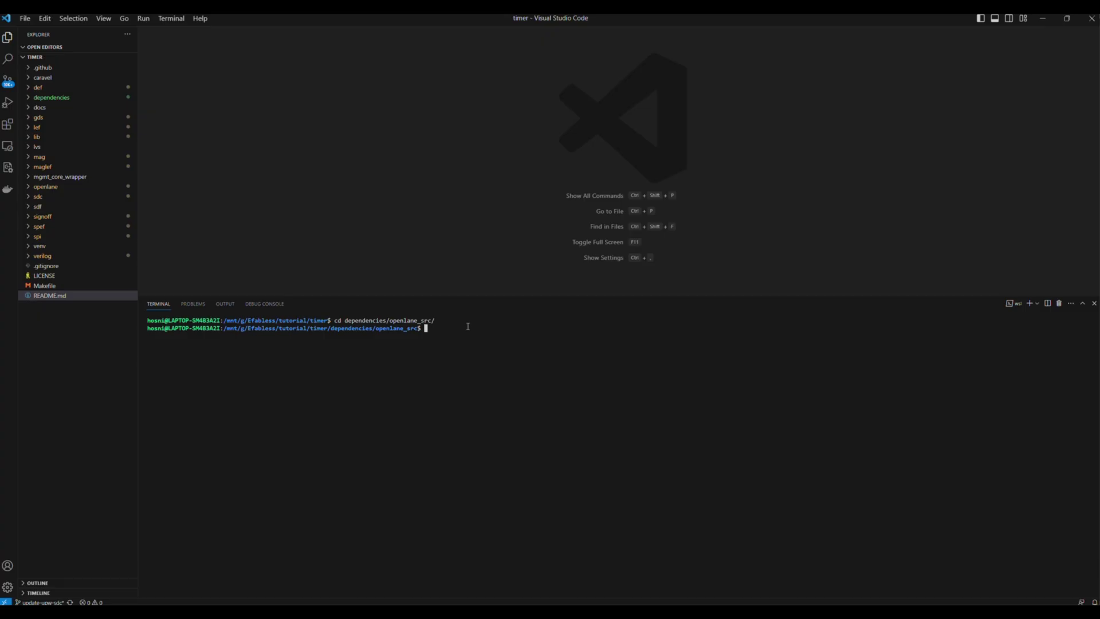
{"action": "type", "text": "make mount"}
{"action": "key", "text": "Return"}
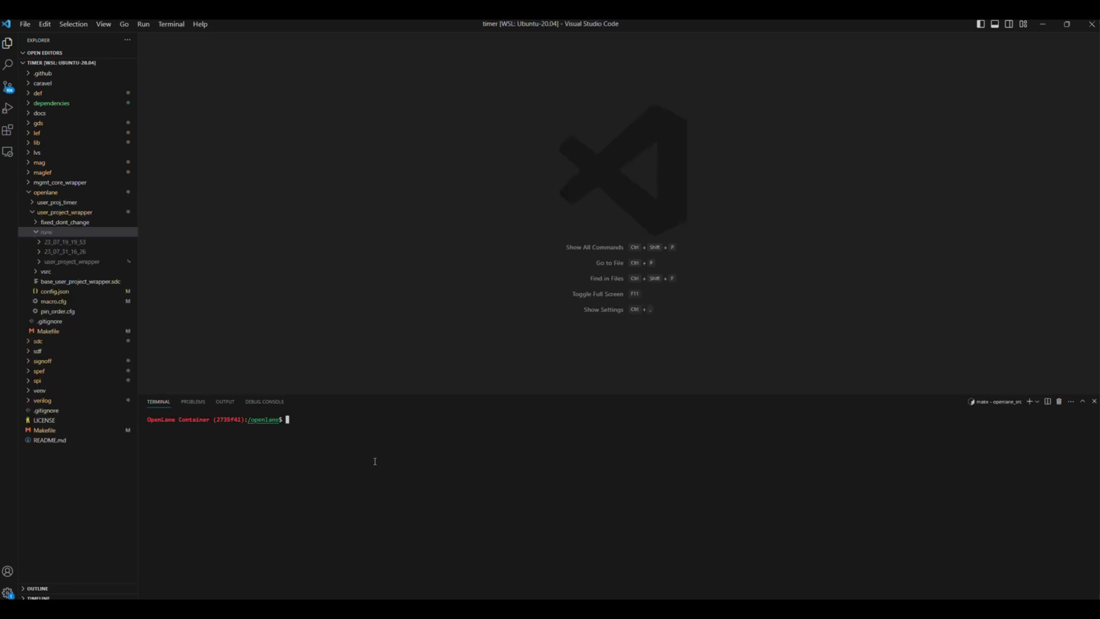
Run python3 gui.py with --viewer klayout --format gds --stage signoff and the copied path of openlane/user_project_wrapper/runs/user_project_wrapper.
{"action": "type", "text": "python3 gui.py --viewer klayout --format gds --s"}
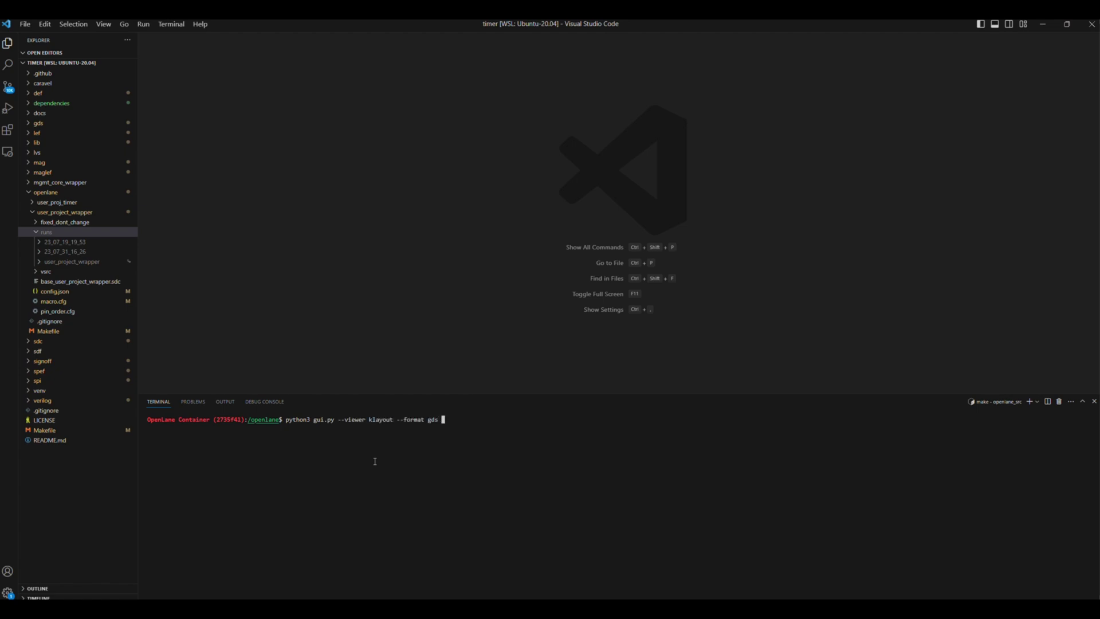
{"action": "type", "text": "tage signoff"}
{"action": "left_click", "coordinate": [61, 213]}
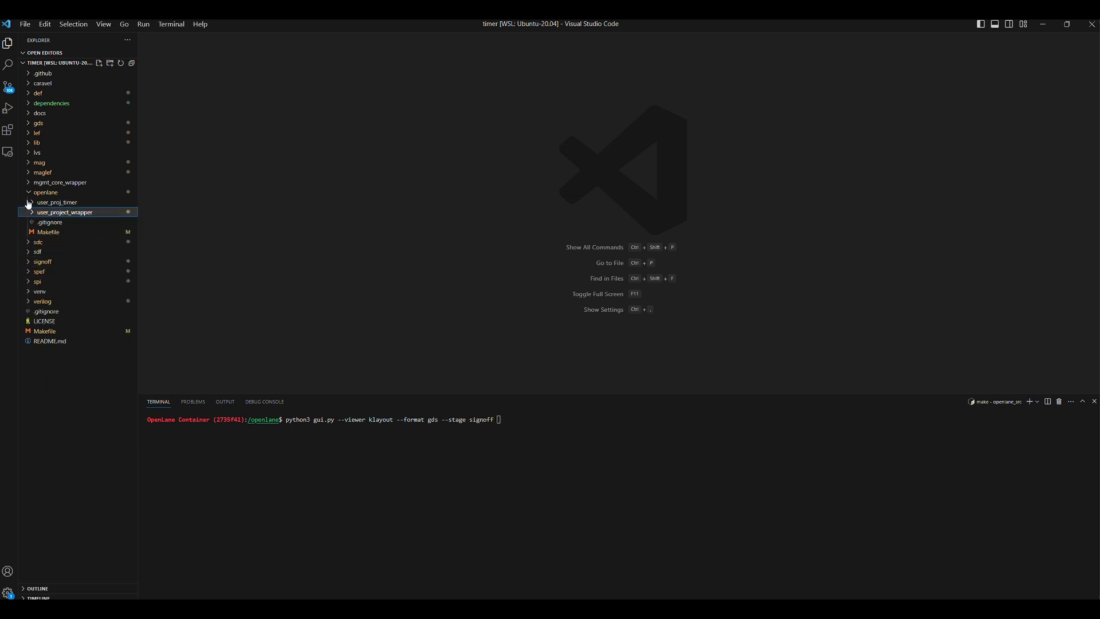
{"action": "left_click", "coordinate": [48, 194]}
{"action": "left_click", "coordinate": [48, 194]}
{"action": "left_click", "coordinate": [62, 213]}
{"action": "right_click", "coordinate": [85, 262]}
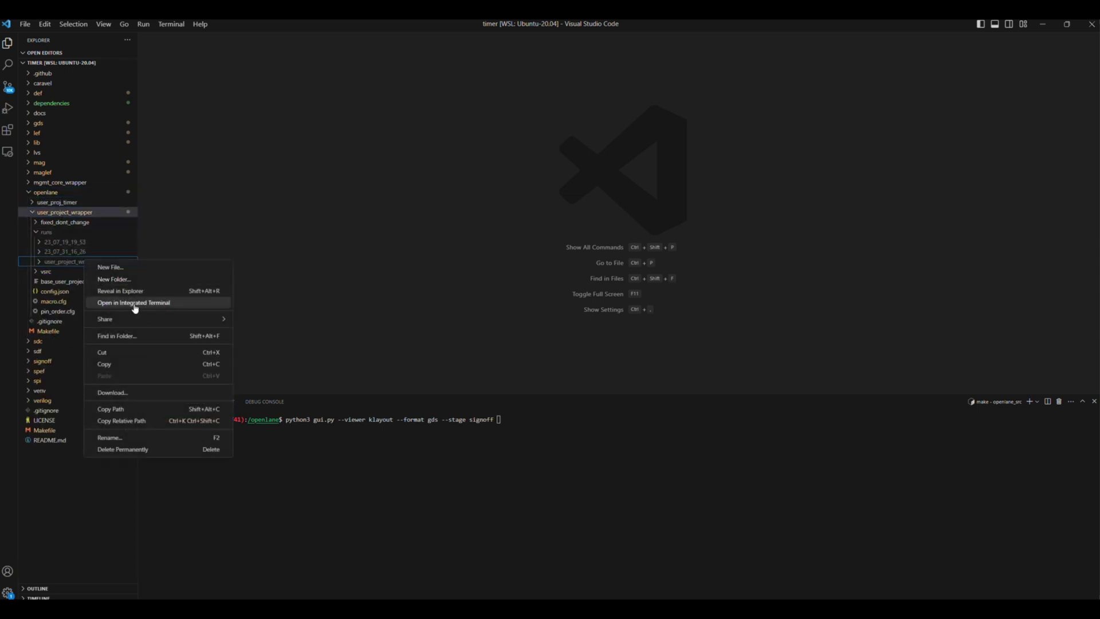
{"action": "left_click", "coordinate": [144, 428]}
{"action": "right_click", "coordinate": [753, 416]}
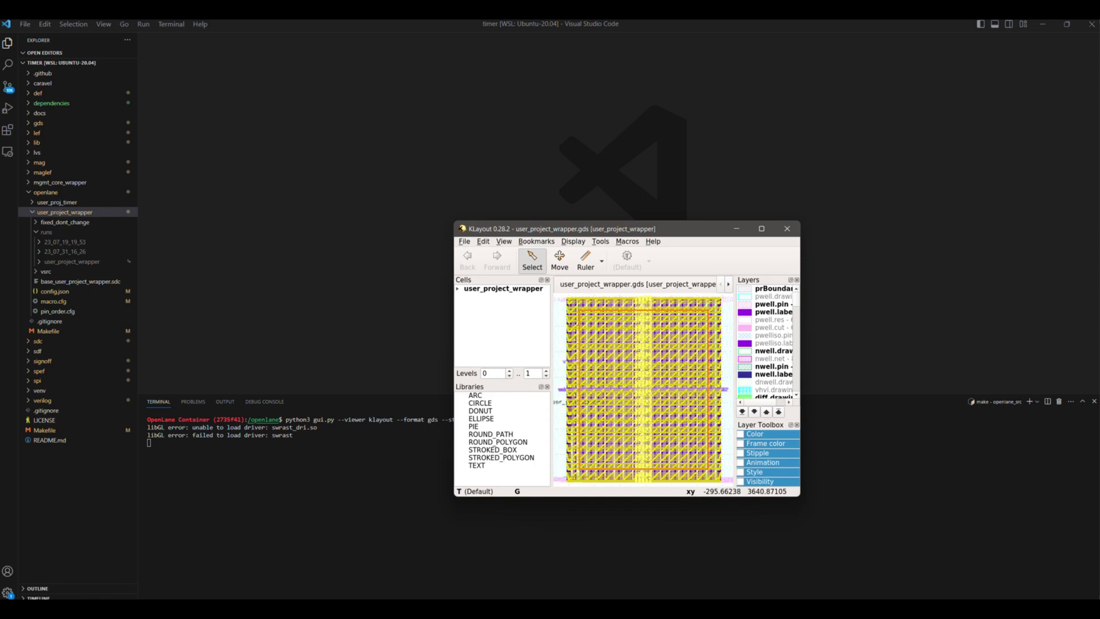
Maximize the KLayout window and widen the layer and cell lists so the full names fit.
{"action": "left_click", "coordinate": [761, 229]}
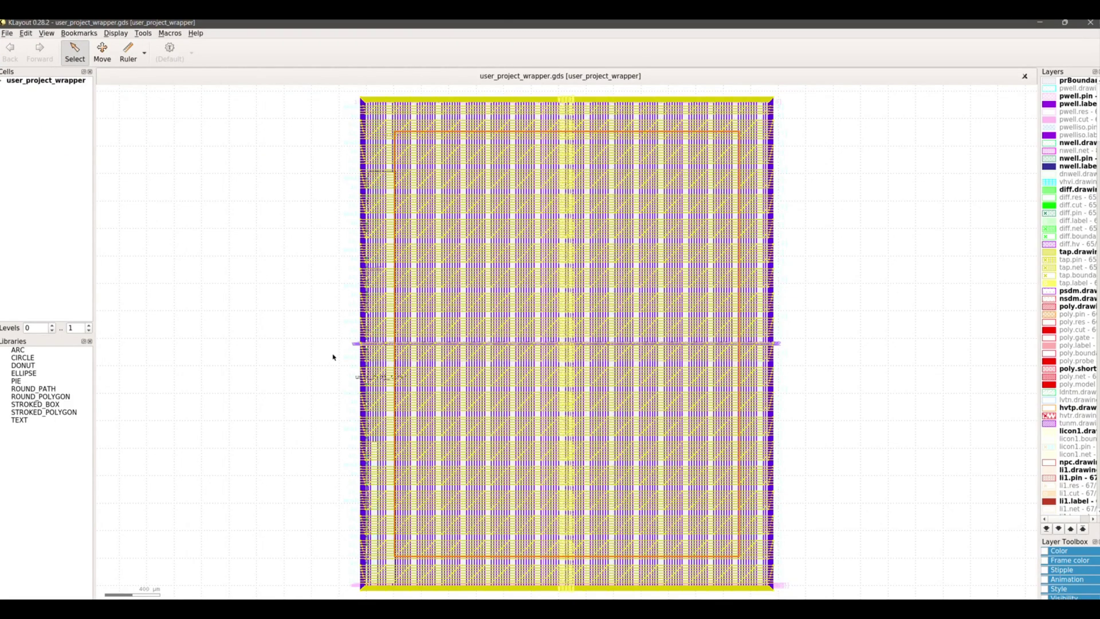
{"action": "left_click_drag", "start_coordinate": [1042, 264], "coordinate": [885, 269]}
{"action": "left_click_drag", "start_coordinate": [93, 224], "coordinate": [198, 230]}
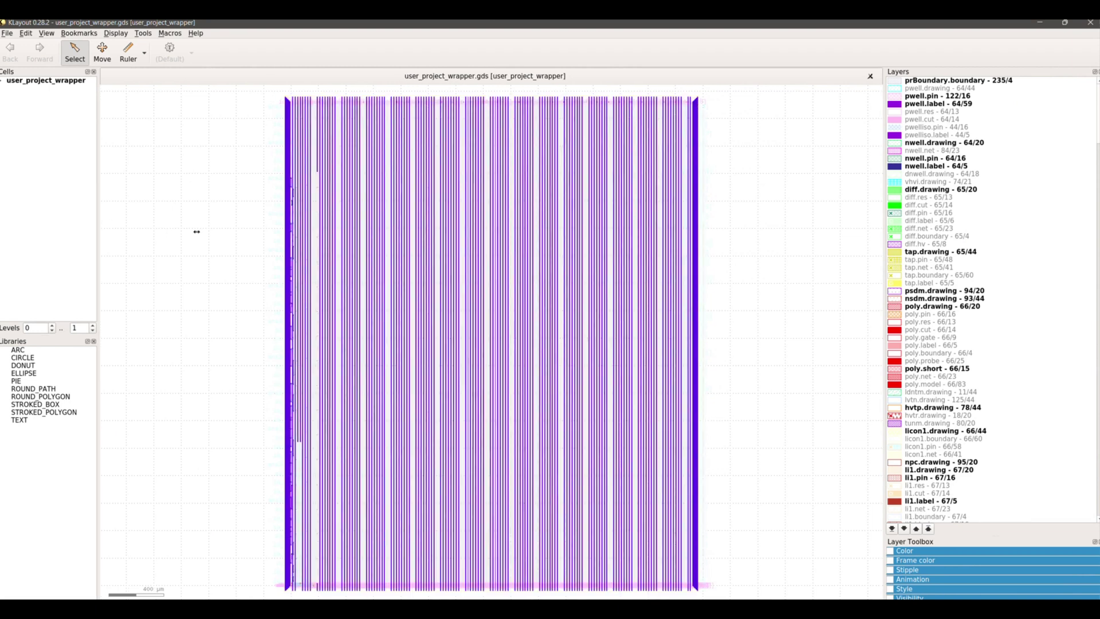
Expand user_project_wrapper in the cell tree, look through the subcells of user_proj_timer, and collapse that macro again.
{"action": "left_click", "coordinate": [2, 80]}
{"action": "left_click", "coordinate": [6, 89]}
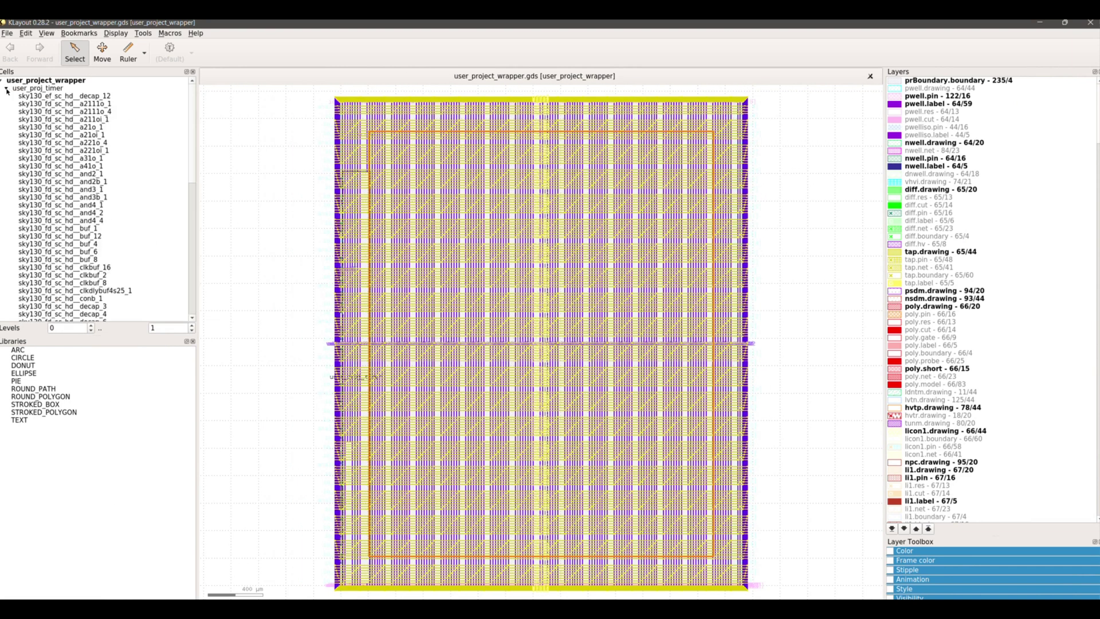
{"action": "left_click", "coordinate": [6, 88]}
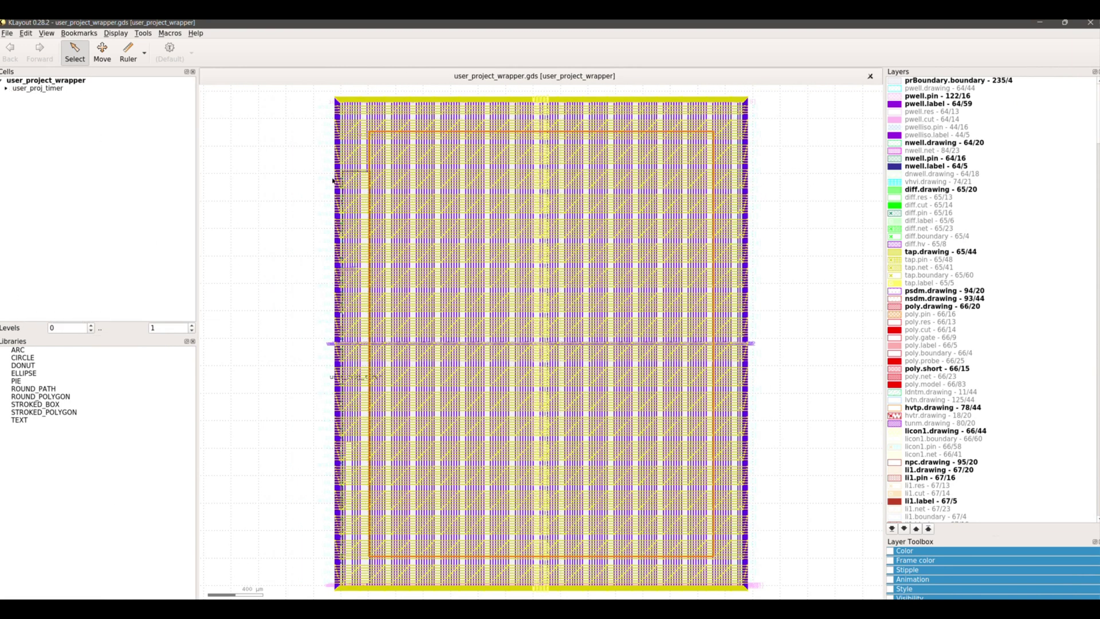
Hide the empty layers from the layer list.
{"action": "left_click", "coordinate": [921, 84]}
{"action": "right_click", "coordinate": [922, 85]}
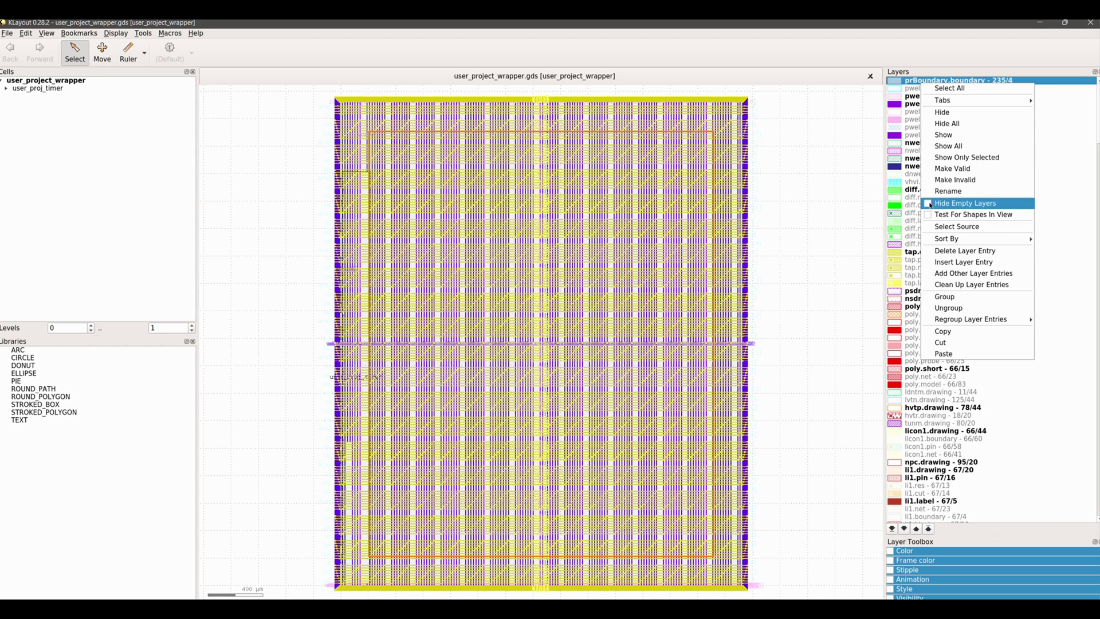
{"action": "left_click", "coordinate": [931, 204]}
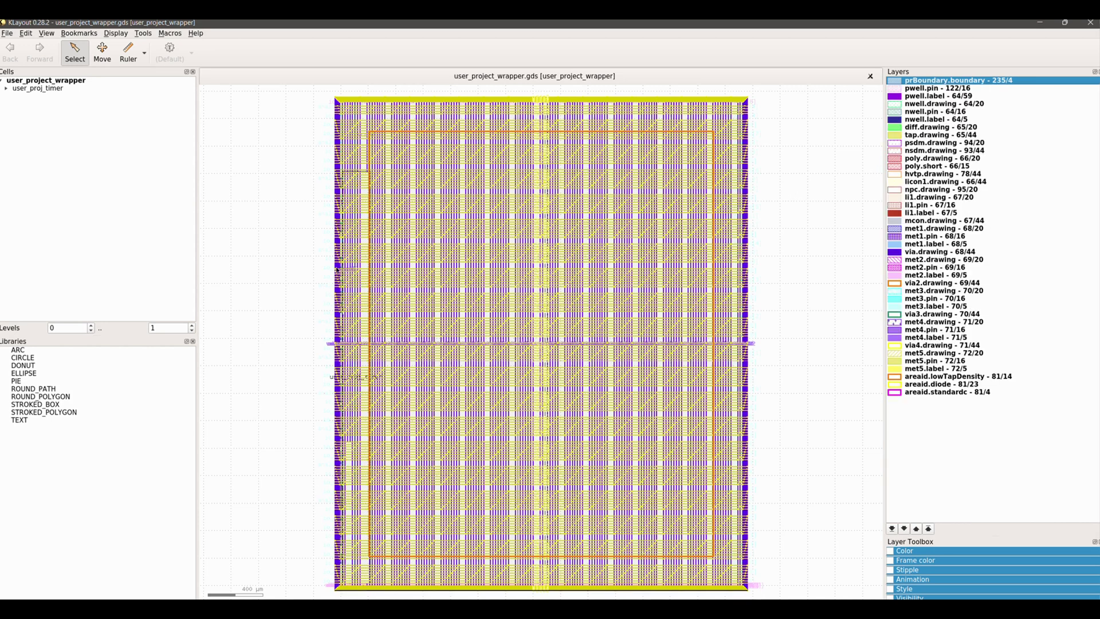
Hide all layers in the layout and show only prBoundary.boundary - 235/4.
{"action": "right_click", "coordinate": [925, 82]}
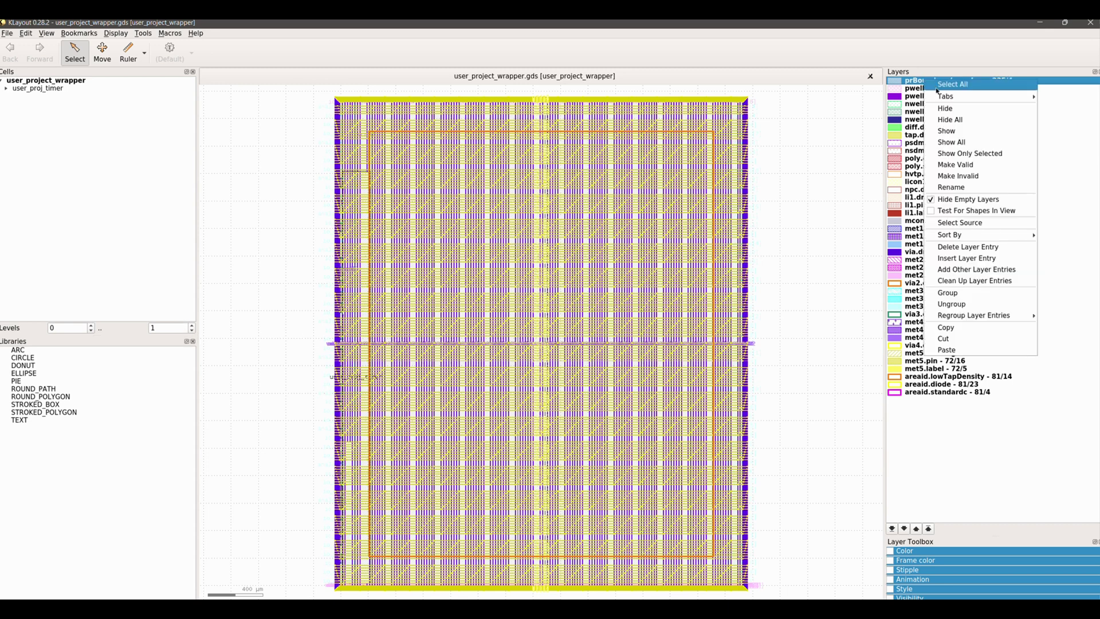
{"action": "left_click", "coordinate": [971, 119]}
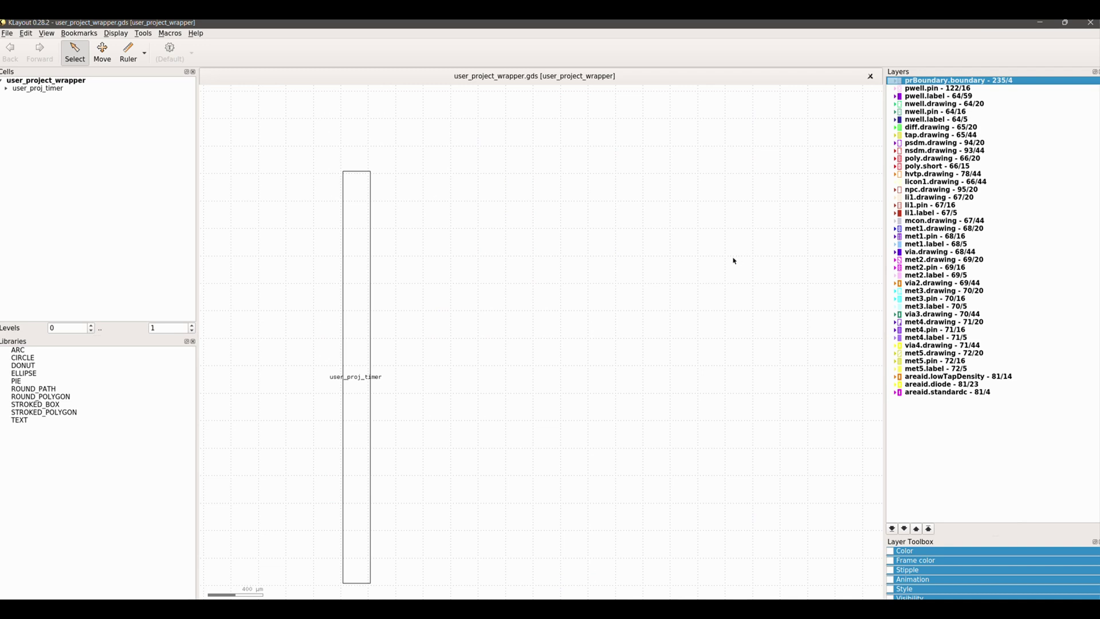
{"action": "left_click", "coordinate": [944, 89]}
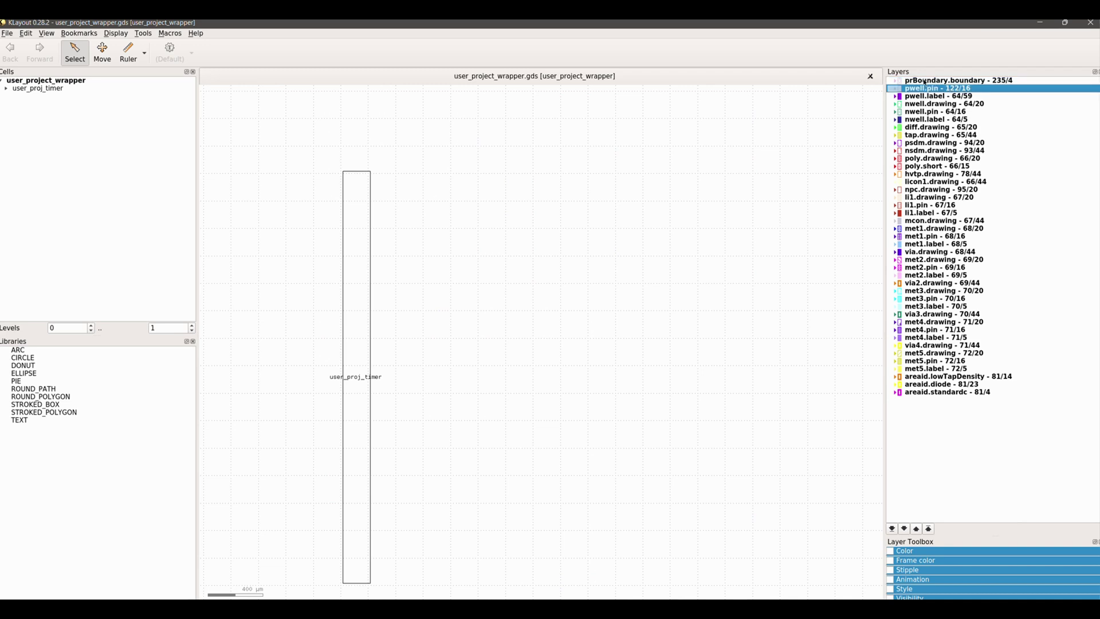
{"action": "double_click", "coordinate": [924, 81]}
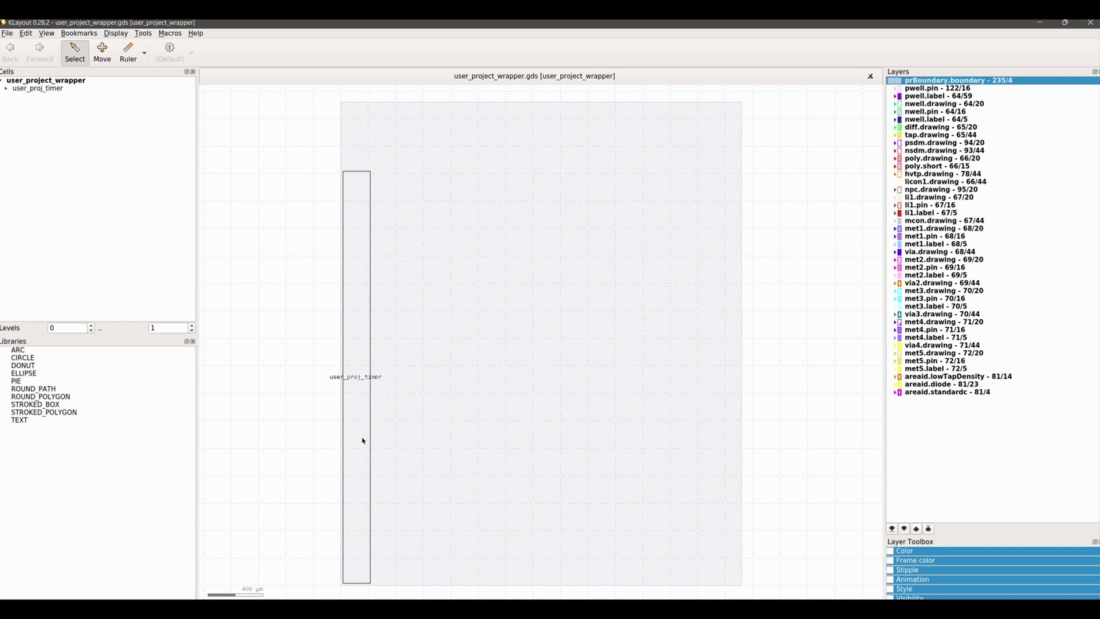
Show the drawing, pin and label layers of both met2 and met3.
{"action": "scroll", "coordinate": [363, 440], "scroll_direction": "up", "scroll_amount": 2}
{"action": "left_click", "coordinate": [933, 260]}
{"action": "key", "text": "Down"}
{"action": "key", "text": "Down"}
{"action": "key", "text": "Down"}
{"action": "key", "text": "Down"}
{"action": "key", "text": "Down"}
{"action": "key", "text": "Down"}
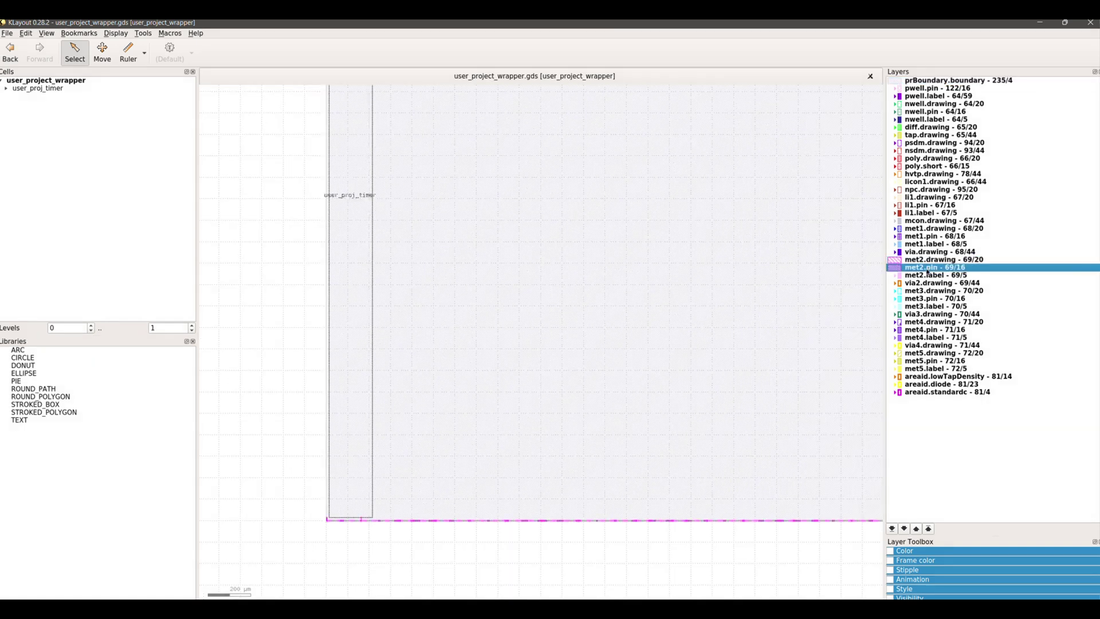
Display hierarchy levels up to 2 and examine the met2 and met3 routing between the wrapper's lower-left pins and the timer macro.
{"action": "scroll", "coordinate": [312, 481], "scroll_direction": "up", "scroll_amount": 5}
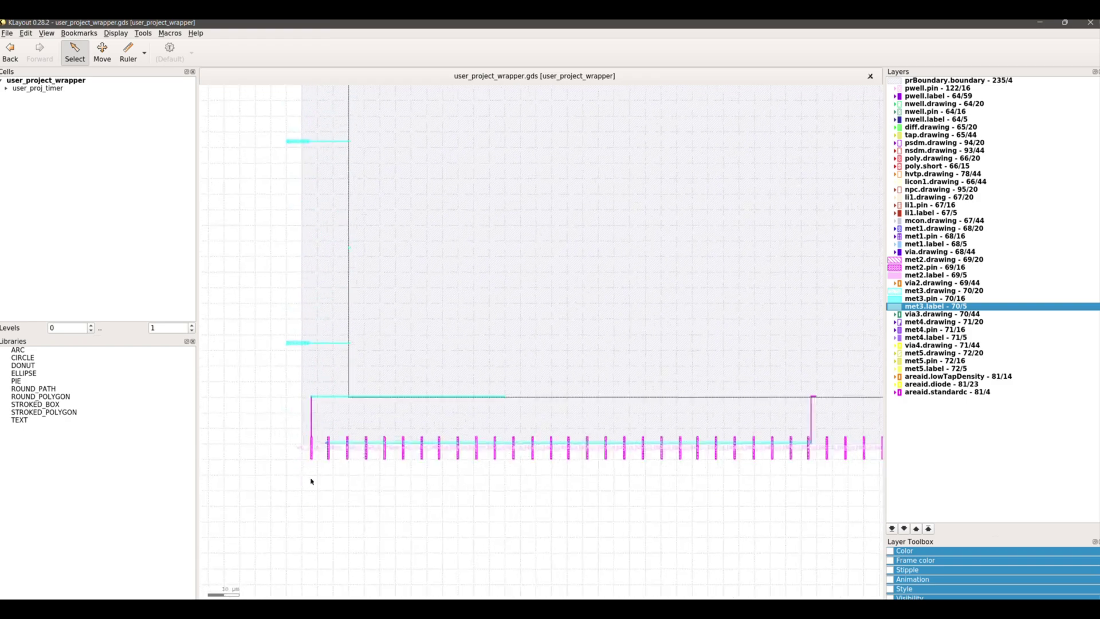
{"action": "scroll", "coordinate": [307, 449], "scroll_direction": "down", "scroll_amount": 1}
{"action": "scroll", "coordinate": [437, 380], "scroll_direction": "down", "scroll_amount": 1}
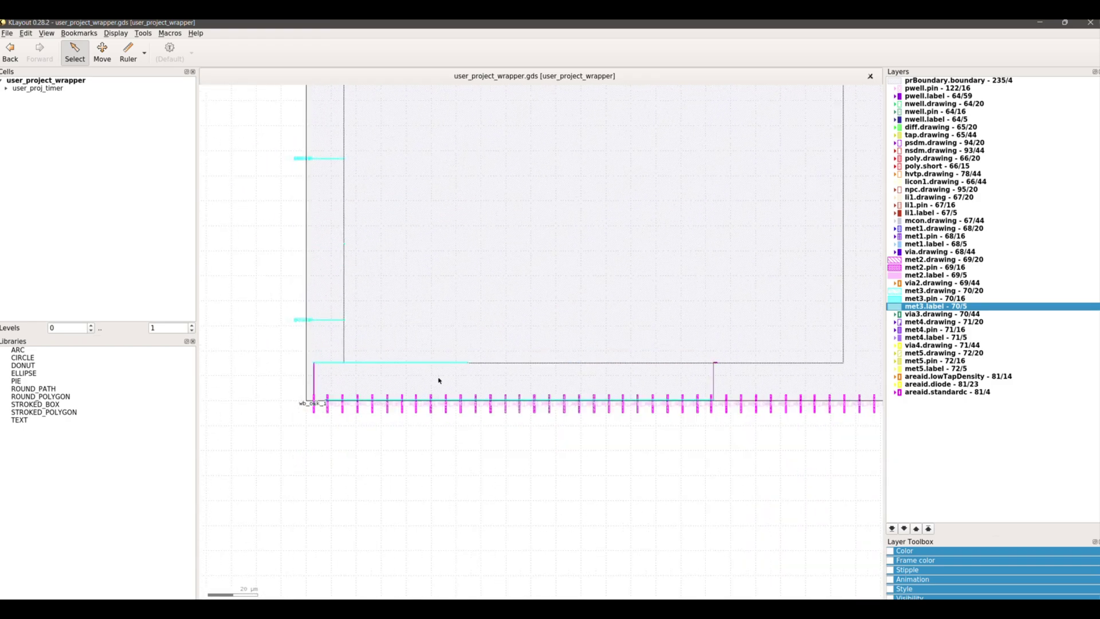
{"action": "scroll", "coordinate": [510, 346], "scroll_direction": "up", "scroll_amount": 5}
{"action": "scroll", "coordinate": [168, 329], "scroll_direction": "up", "scroll_amount": 1}
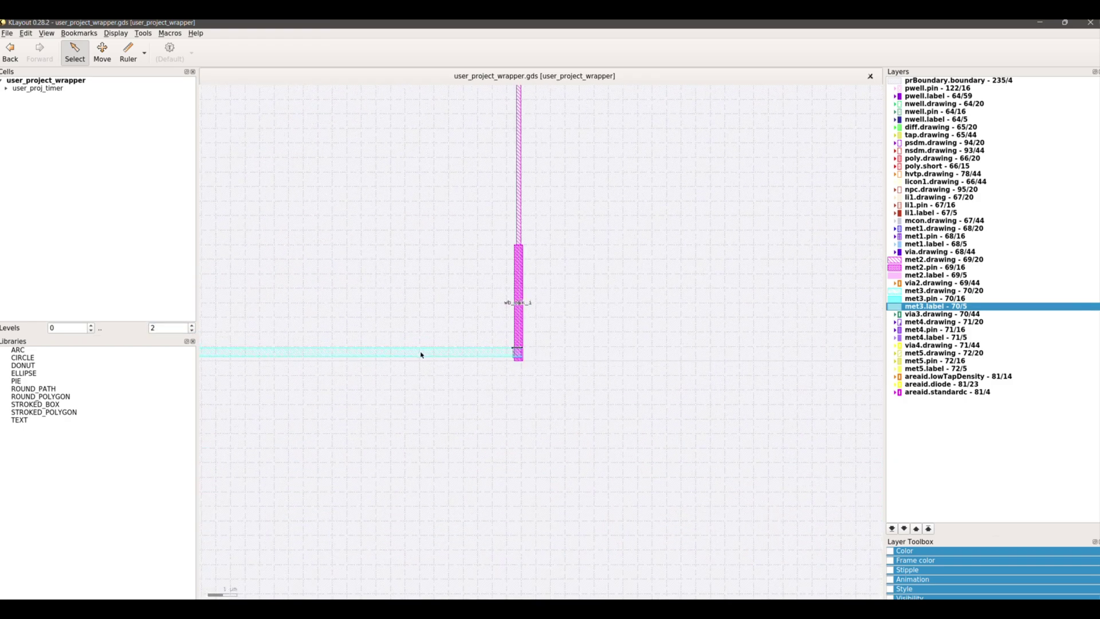
{"action": "scroll", "coordinate": [514, 380], "scroll_direction": "down", "scroll_amount": 4}
{"action": "scroll", "coordinate": [459, 410], "scroll_direction": "up", "scroll_amount": 3}
{"action": "scroll", "coordinate": [362, 432], "scroll_direction": "down", "scroll_amount": 4}
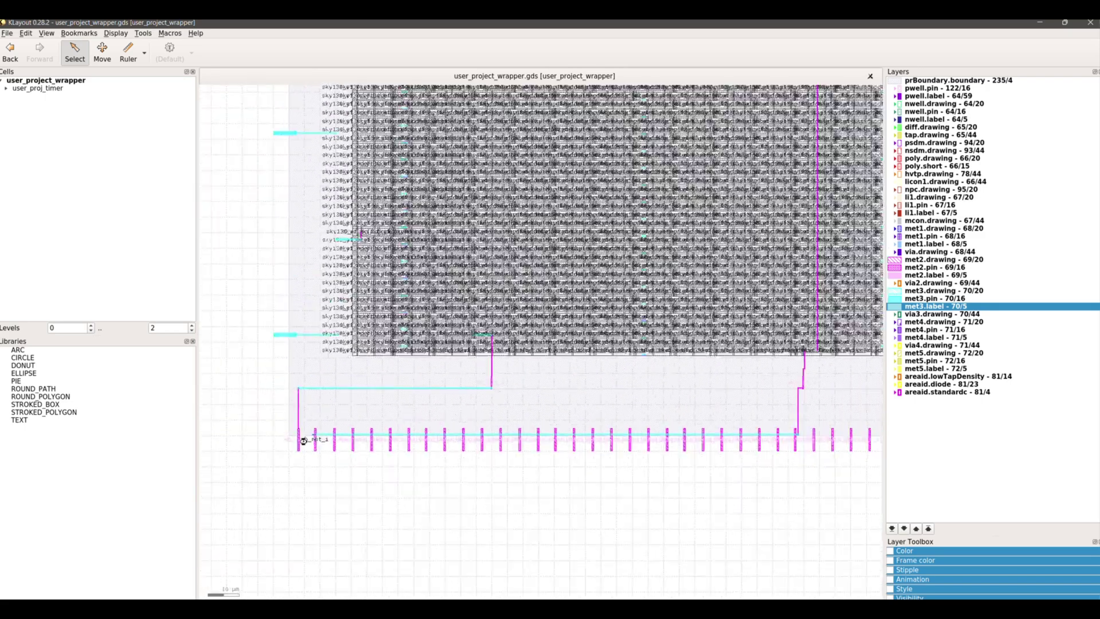
Examine the pins at the wrapper's lower-left corner and along its left edge, and their connections into user_proj_timer.
{"action": "scroll", "coordinate": [736, 422], "scroll_direction": "up", "scroll_amount": 2}
{"action": "scroll", "coordinate": [714, 429], "scroll_direction": "down", "scroll_amount": 1}
{"action": "scroll", "coordinate": [260, 396], "scroll_direction": "down", "scroll_amount": 1}
{"action": "scroll", "coordinate": [309, 361], "scroll_direction": "up", "scroll_amount": 3}
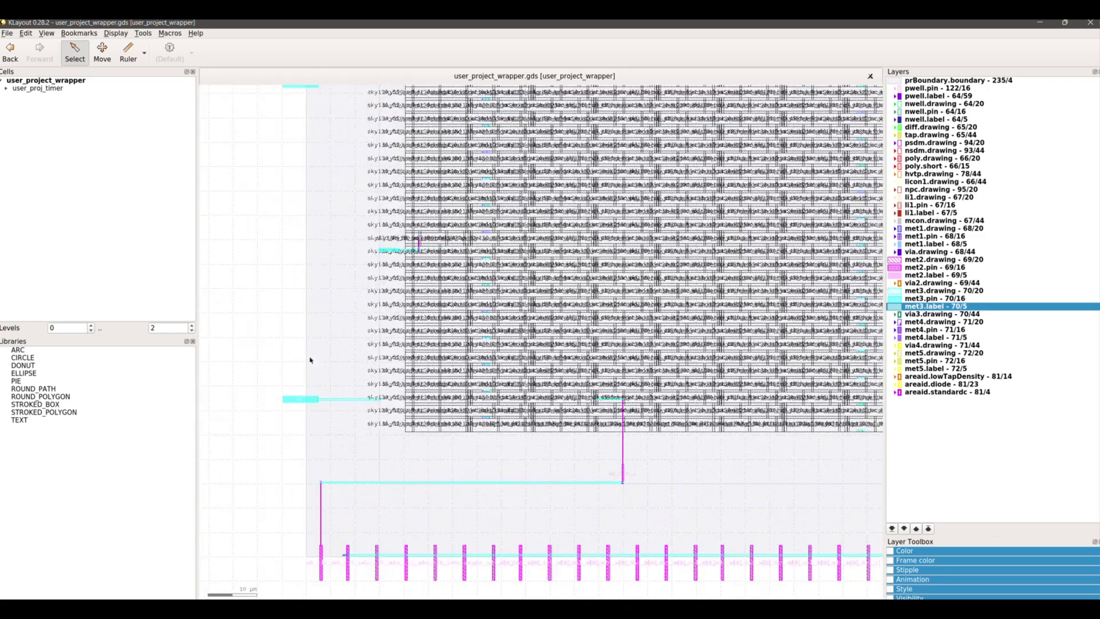
{"action": "scroll", "coordinate": [282, 373], "scroll_direction": "down", "scroll_amount": 2}
{"action": "scroll", "coordinate": [265, 408], "scroll_direction": "up", "scroll_amount": 1}
{"action": "scroll", "coordinate": [290, 459], "scroll_direction": "down", "scroll_amount": 3}
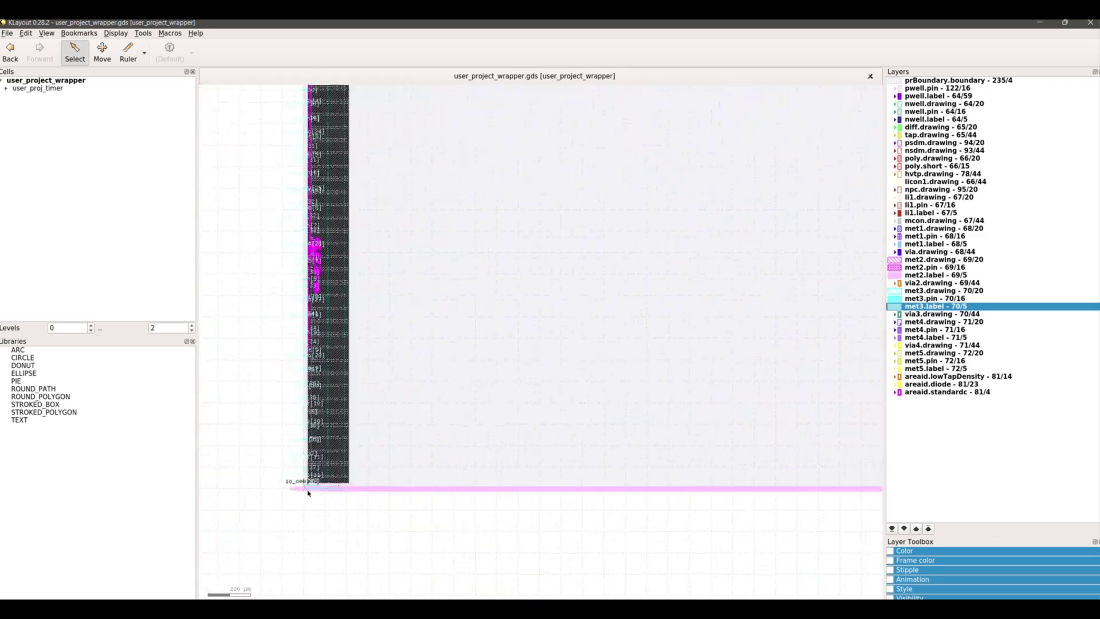
{"action": "scroll", "coordinate": [356, 214], "scroll_direction": "up", "scroll_amount": 3}
{"action": "scroll", "coordinate": [357, 270], "scroll_direction": "up", "scroll_amount": 2}
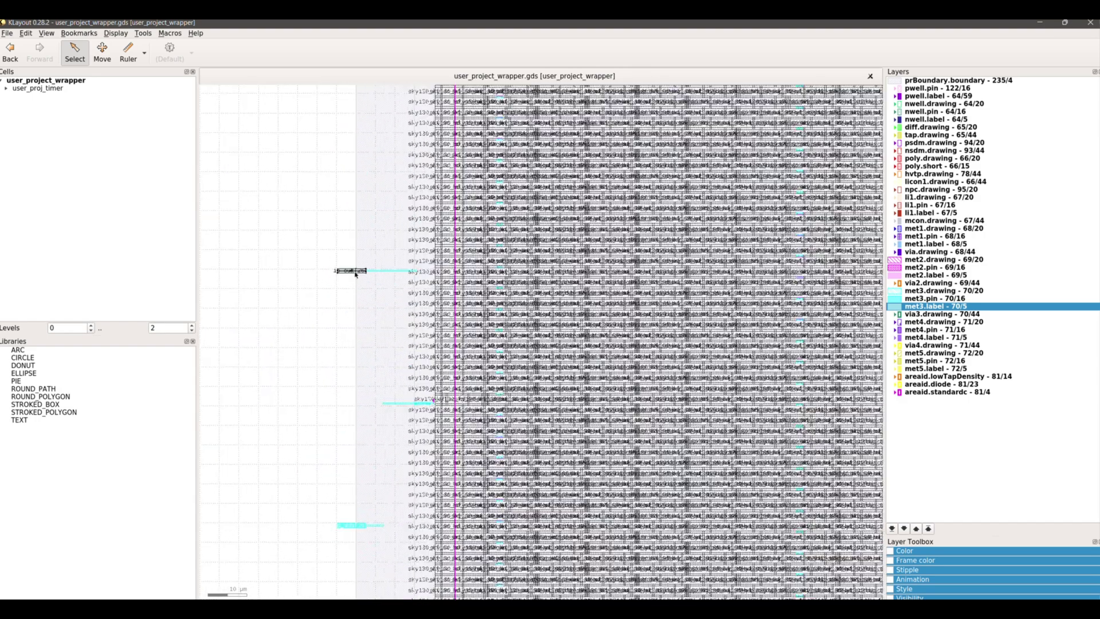
Return to the whole wrapper layout and raise the maximum displayed hierarchy level to 3.
{"action": "scroll", "coordinate": [658, 241], "scroll_direction": "down", "scroll_amount": 6}
{"action": "scroll", "coordinate": [604, 250], "scroll_direction": "up", "scroll_amount": 1}
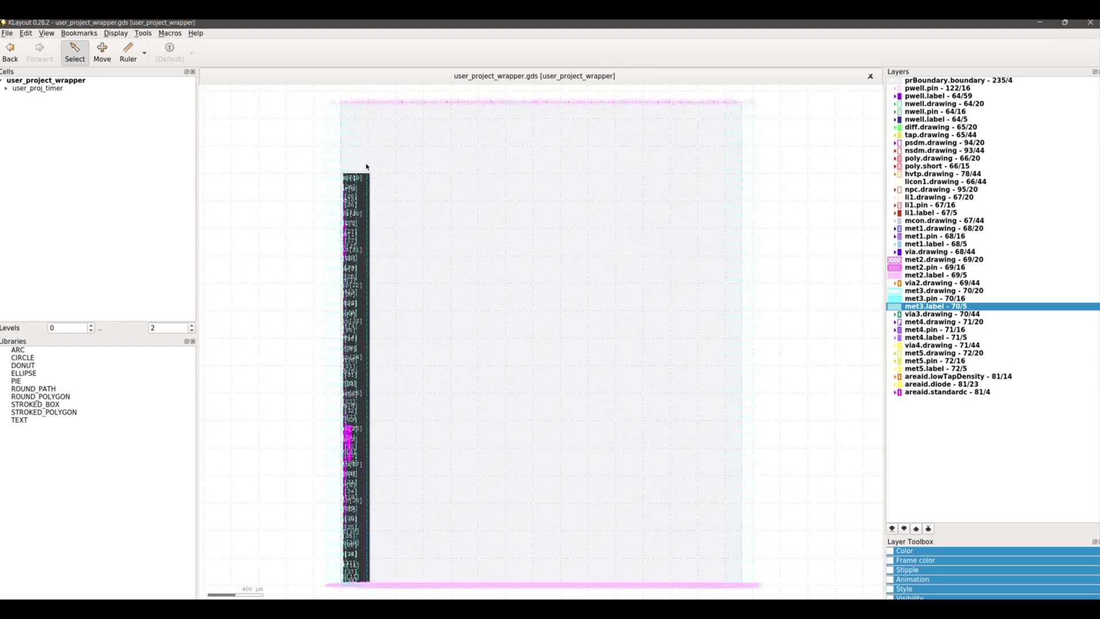
{"action": "left_click", "coordinate": [192, 330]}
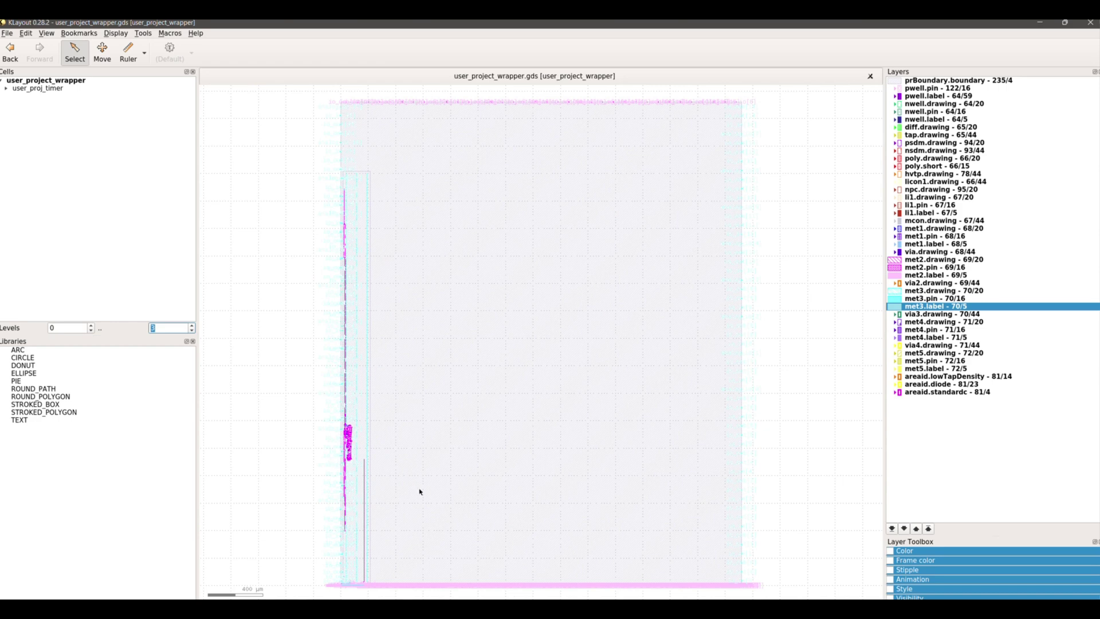
Examine the met2 and met3 routing inside the timer macro along the wrapper's left edge and return to the whole layout.
{"action": "scroll", "coordinate": [343, 474], "scroll_direction": "up", "scroll_amount": 2}
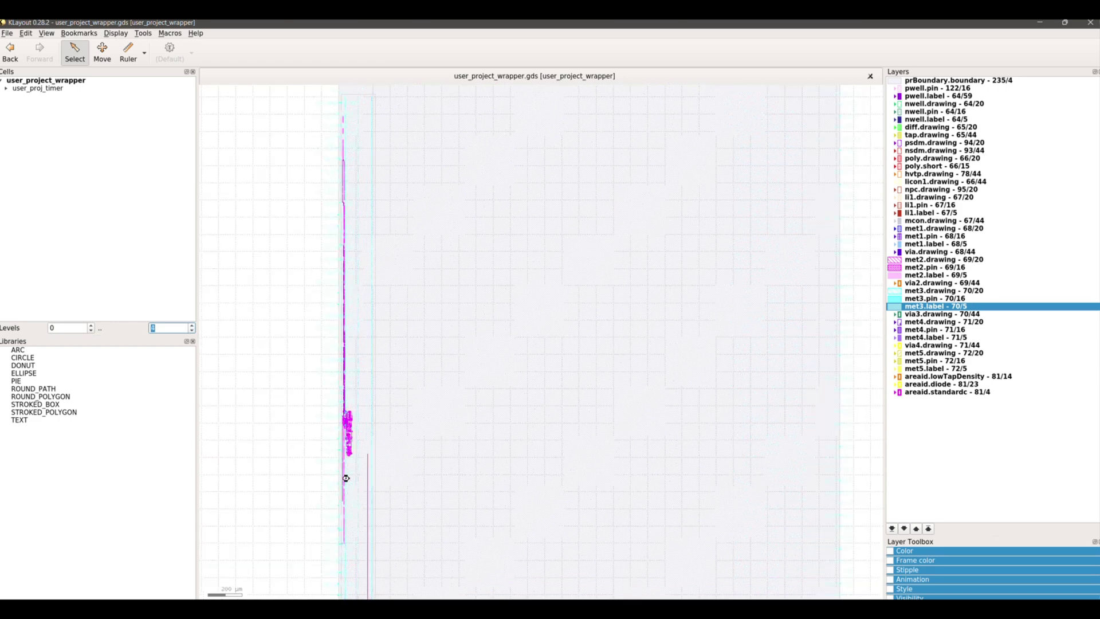
{"action": "scroll", "coordinate": [260, 224], "scroll_direction": "up", "scroll_amount": 3}
{"action": "scroll", "coordinate": [358, 371], "scroll_direction": "up", "scroll_amount": 1}
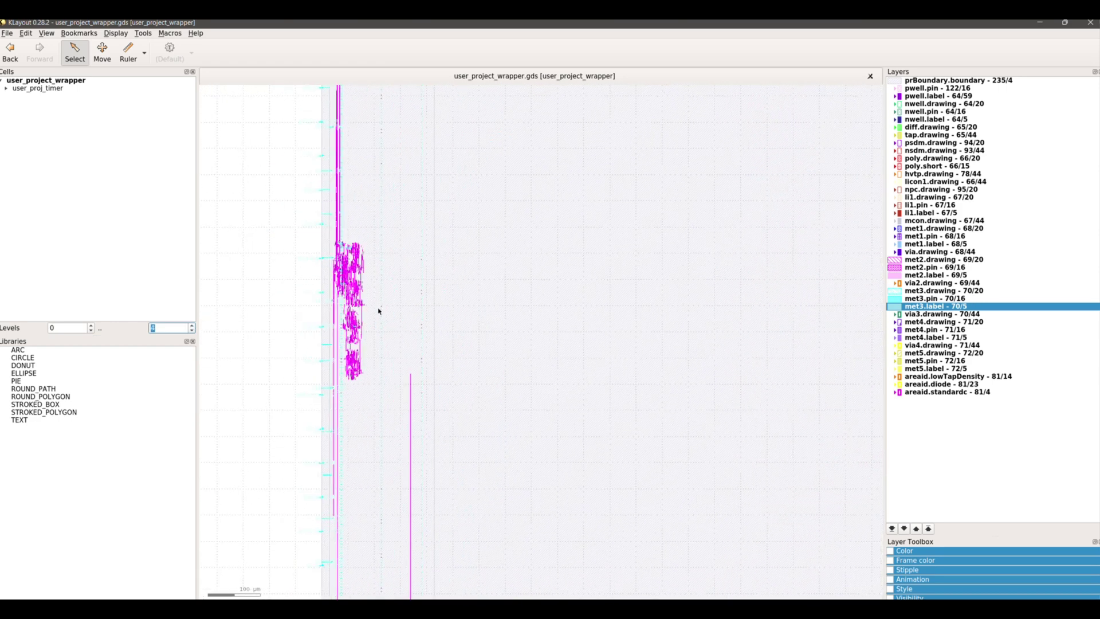
{"action": "scroll", "coordinate": [378, 311], "scroll_direction": "down", "scroll_amount": 2}
{"action": "scroll", "coordinate": [372, 298], "scroll_direction": "up", "scroll_amount": 1}
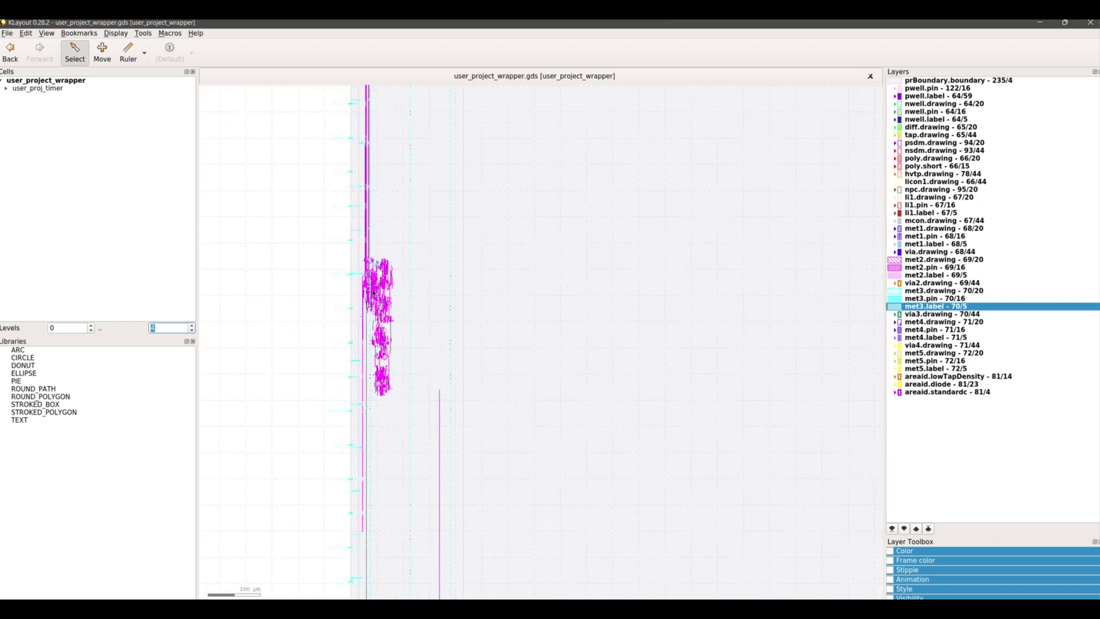
{"action": "scroll", "coordinate": [372, 299], "scroll_direction": "down", "scroll_amount": 2}
{"action": "scroll", "coordinate": [309, 472], "scroll_direction": "down", "scroll_amount": 1}
{"action": "left_click", "coordinate": [813, 331]}
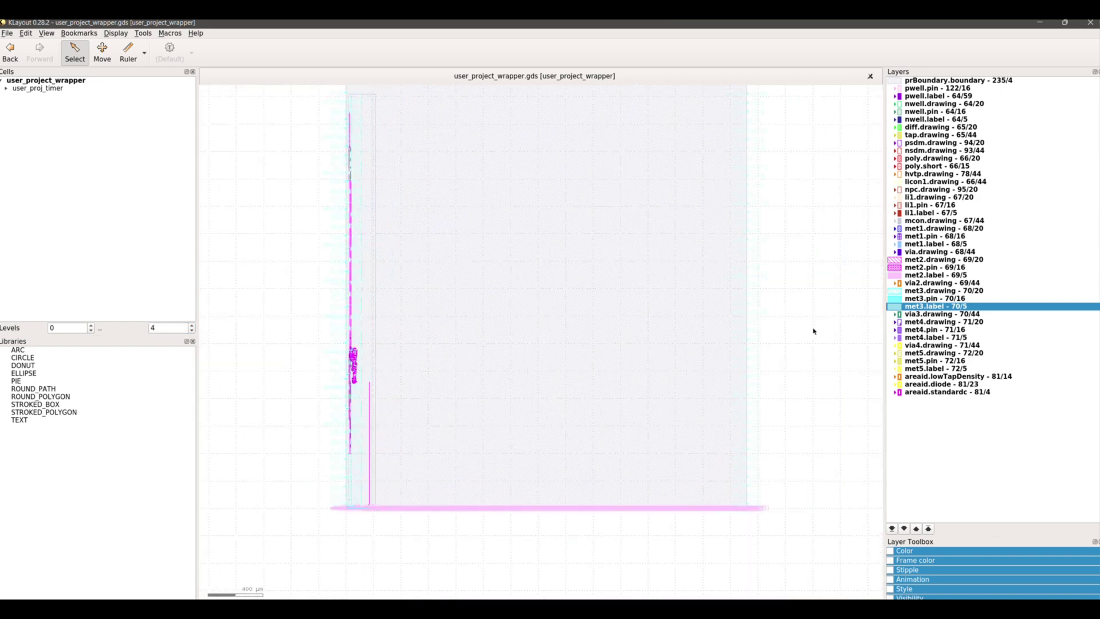
{"action": "key", "text": "F2"}
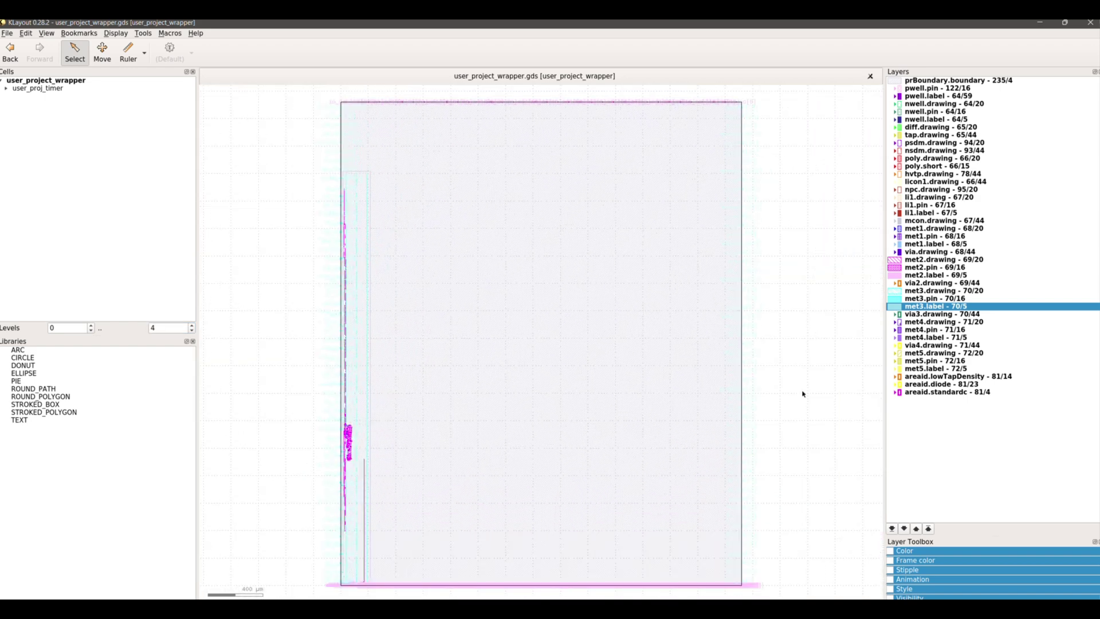
Show all layers, examine the timer macro and power straps at the wrapper's lower-left corner, and return to the whole layout.
{"action": "right_click", "coordinate": [894, 80]}
{"action": "left_click", "coordinate": [922, 131]}
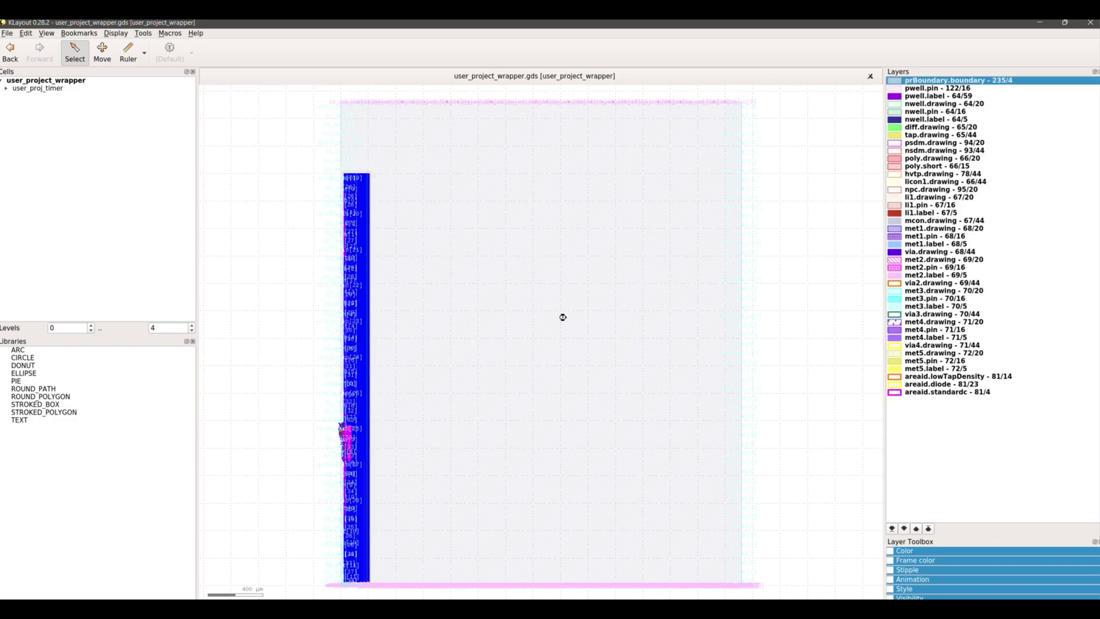
{"action": "scroll", "coordinate": [344, 590], "scroll_direction": "up", "scroll_amount": 10}
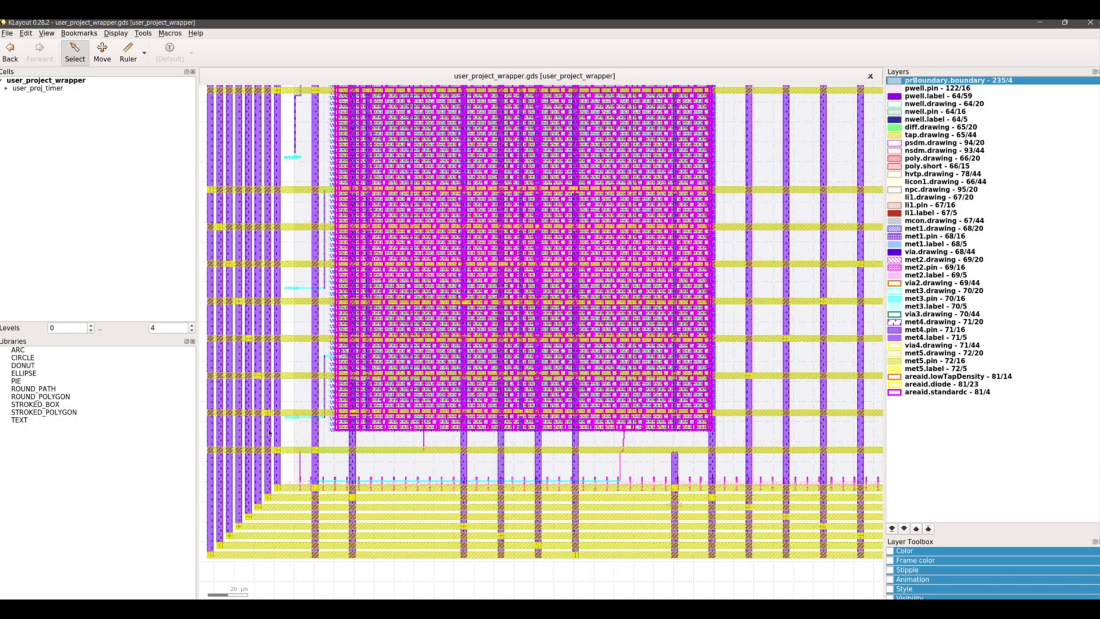
{"action": "scroll", "coordinate": [281, 298], "scroll_direction": "down", "scroll_amount": 2}
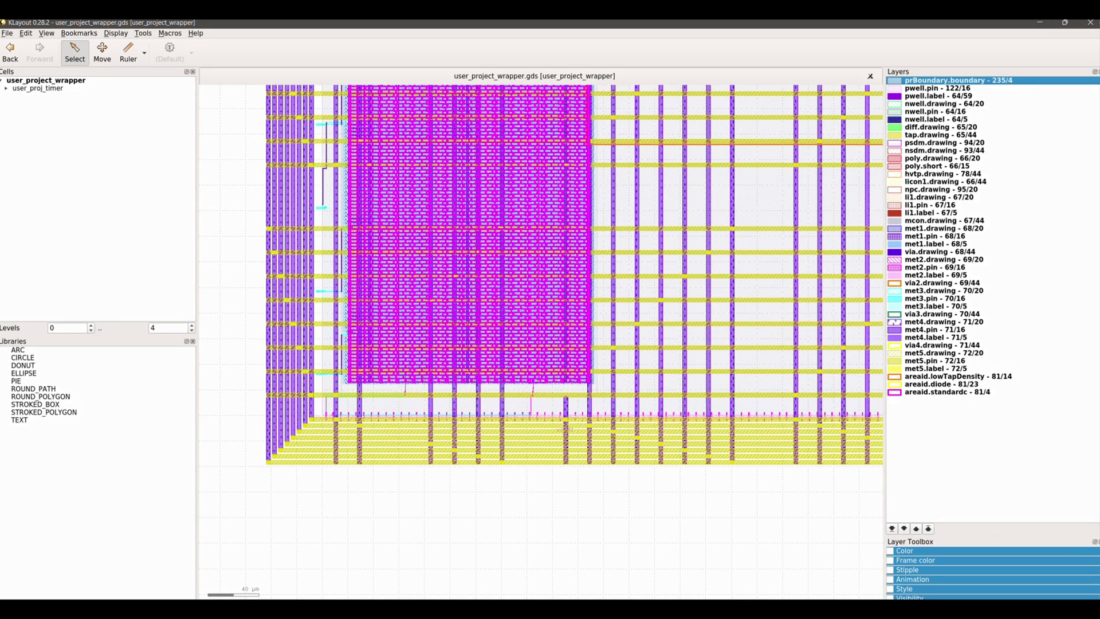
{"action": "key", "text": "F2"}
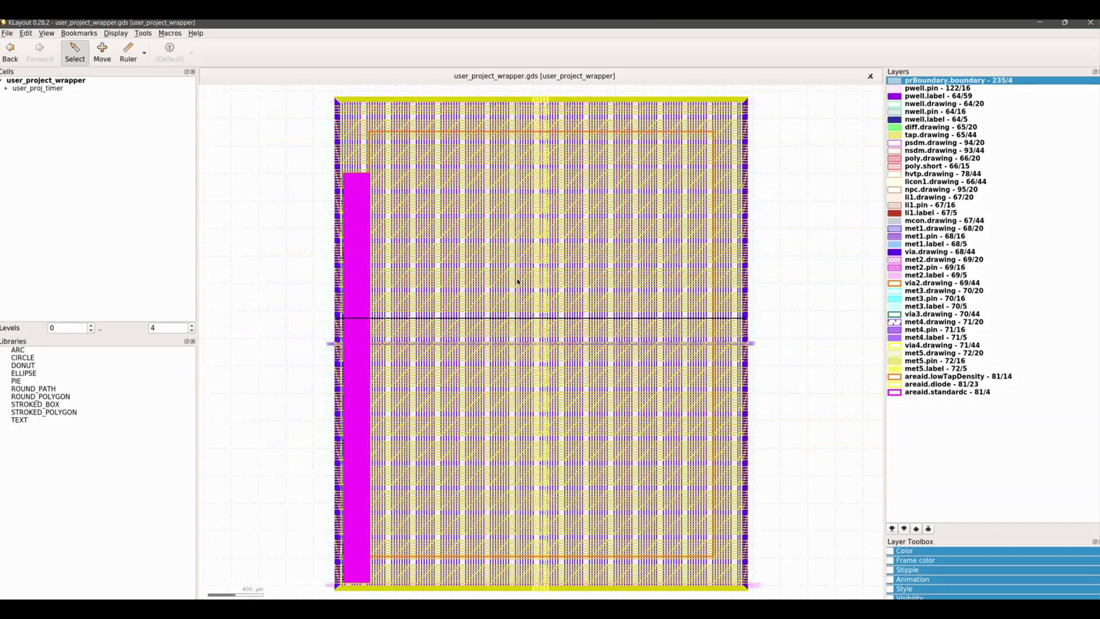